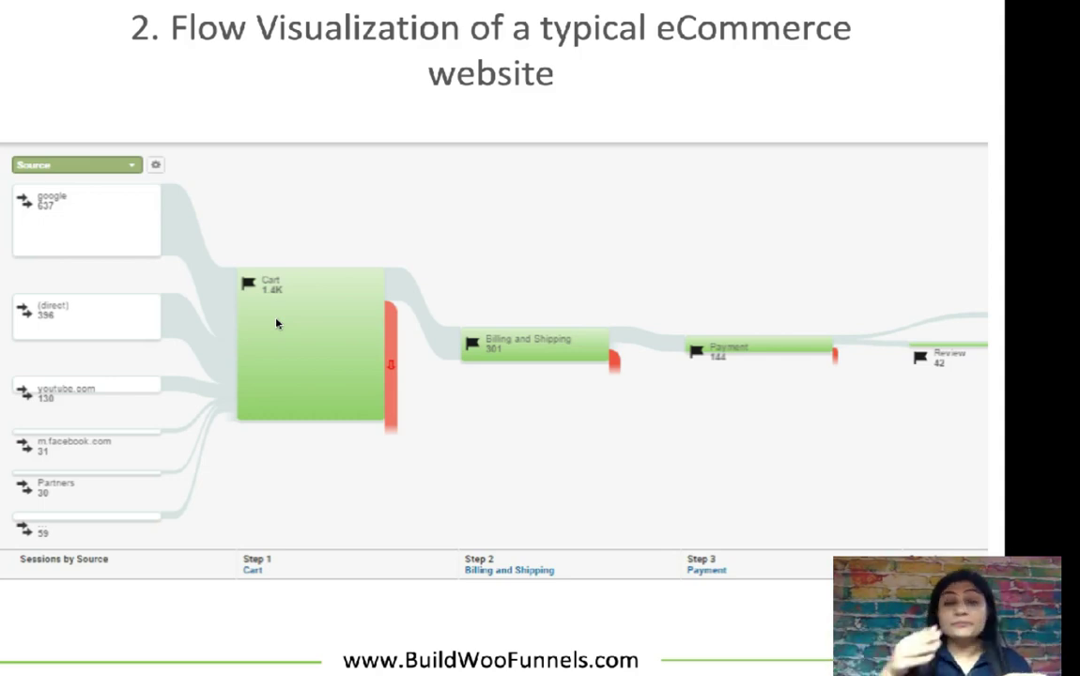
key("Right")
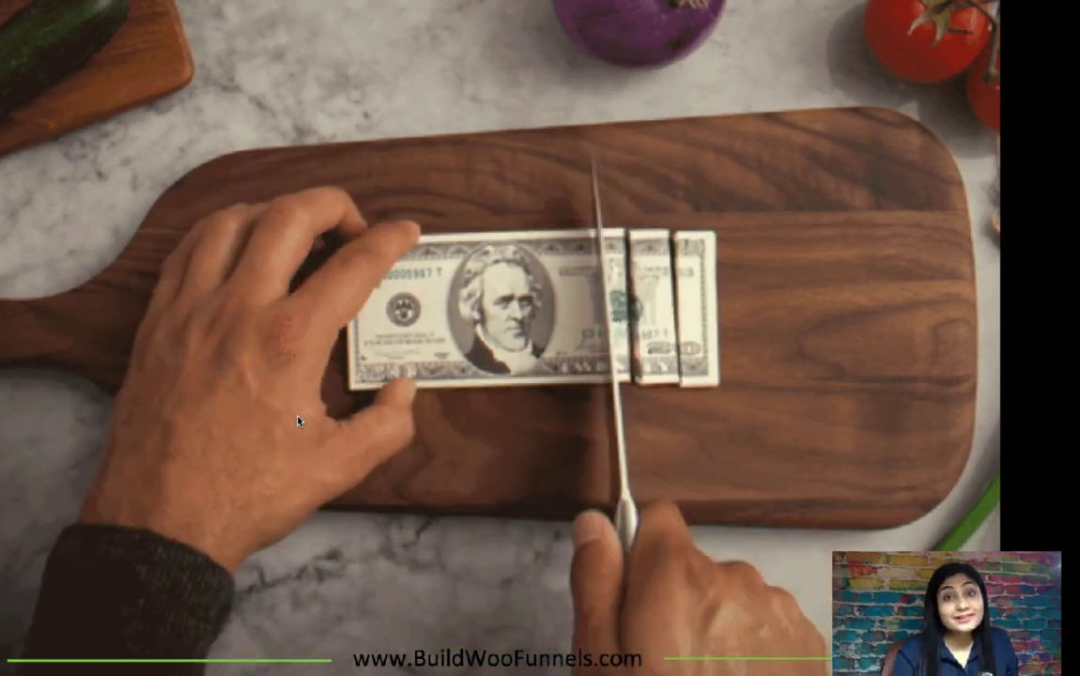
left_click(297, 420)
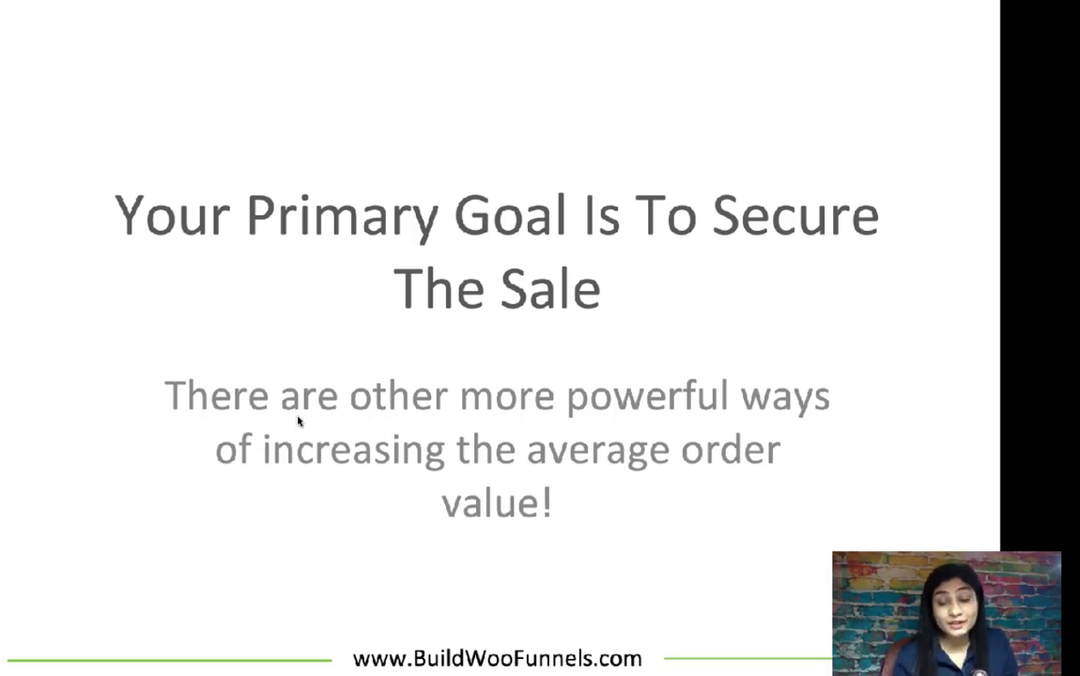
key("Right")
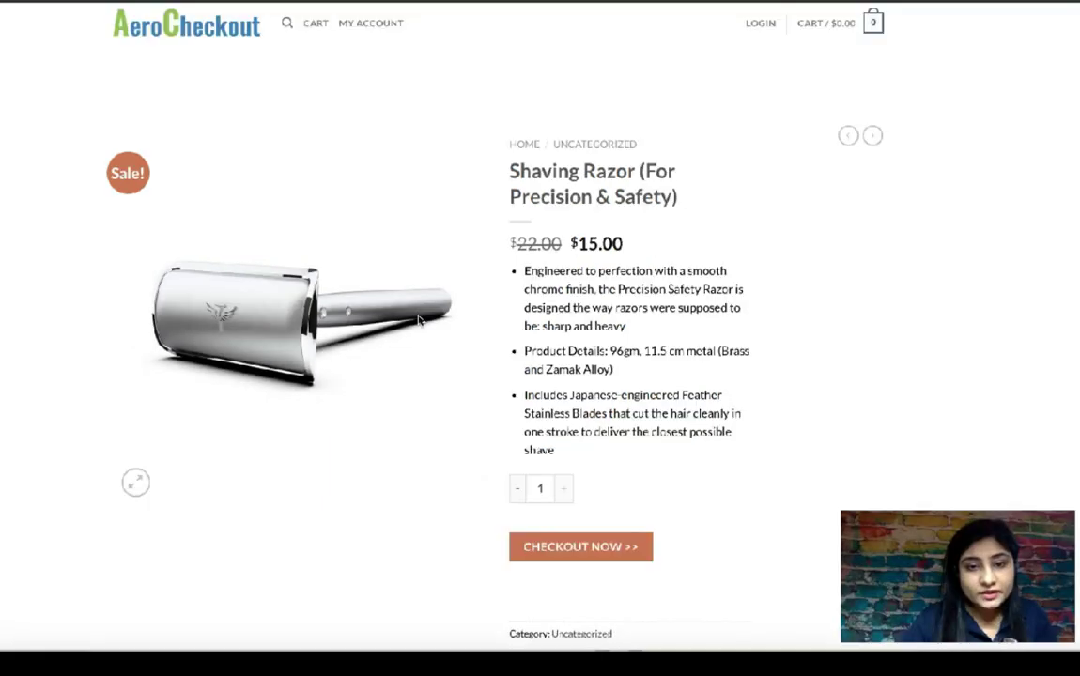
Proceed from the Shaving Razor product page to checkout and set the razor's quantity to 2.
left_click(608, 552)
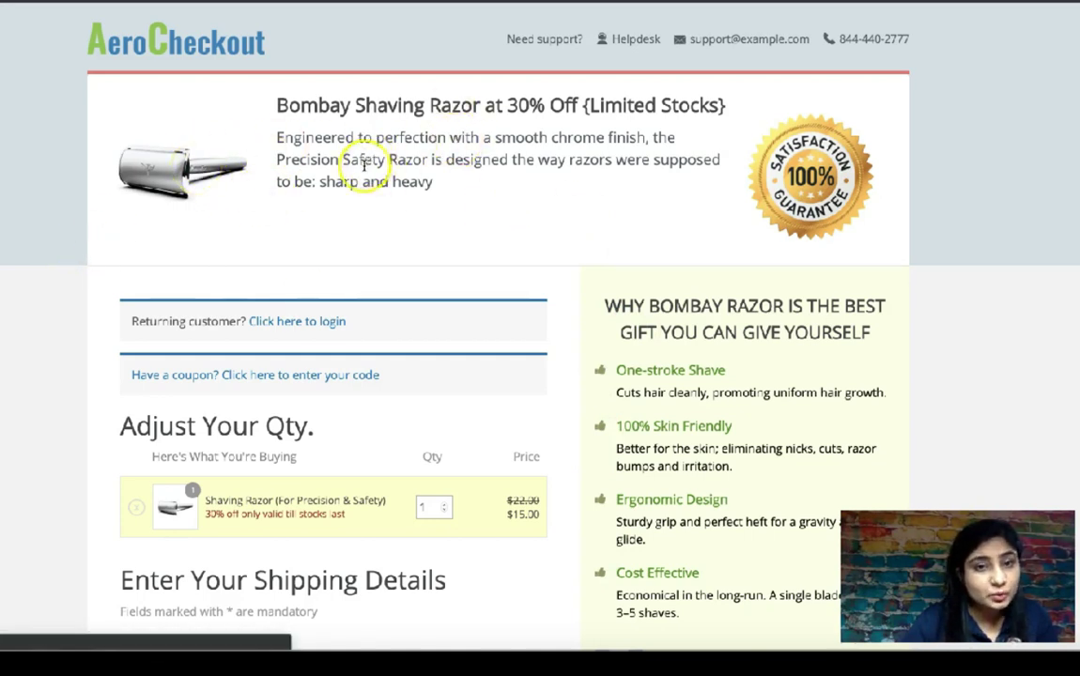
scroll(362, 173, "down", 1)
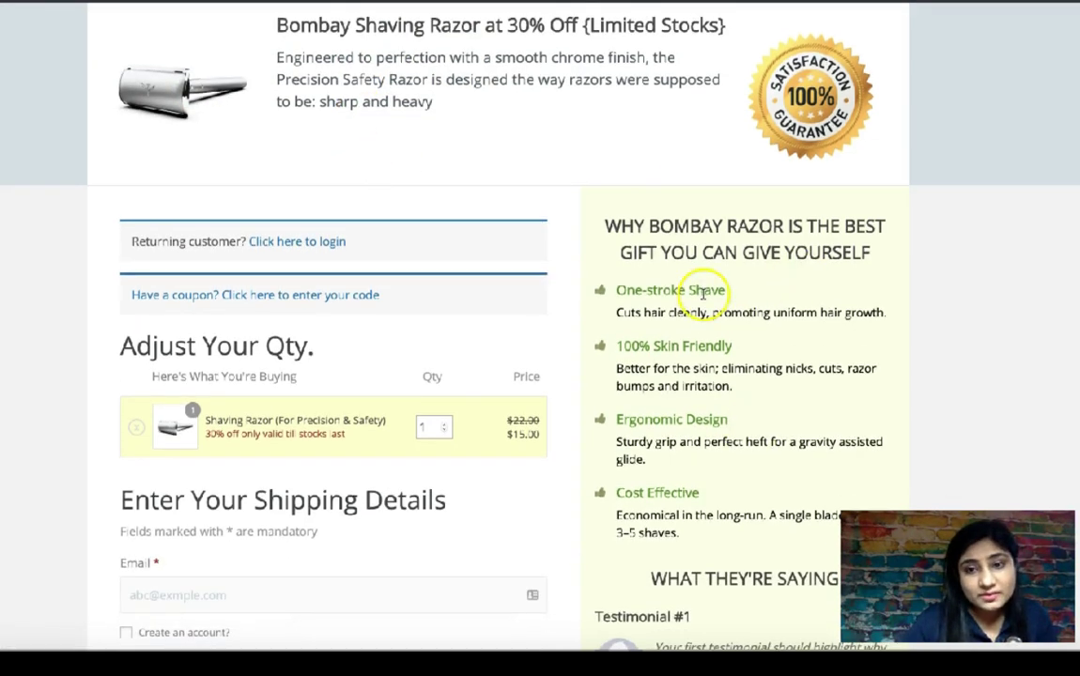
scroll(695, 287, "down", 1)
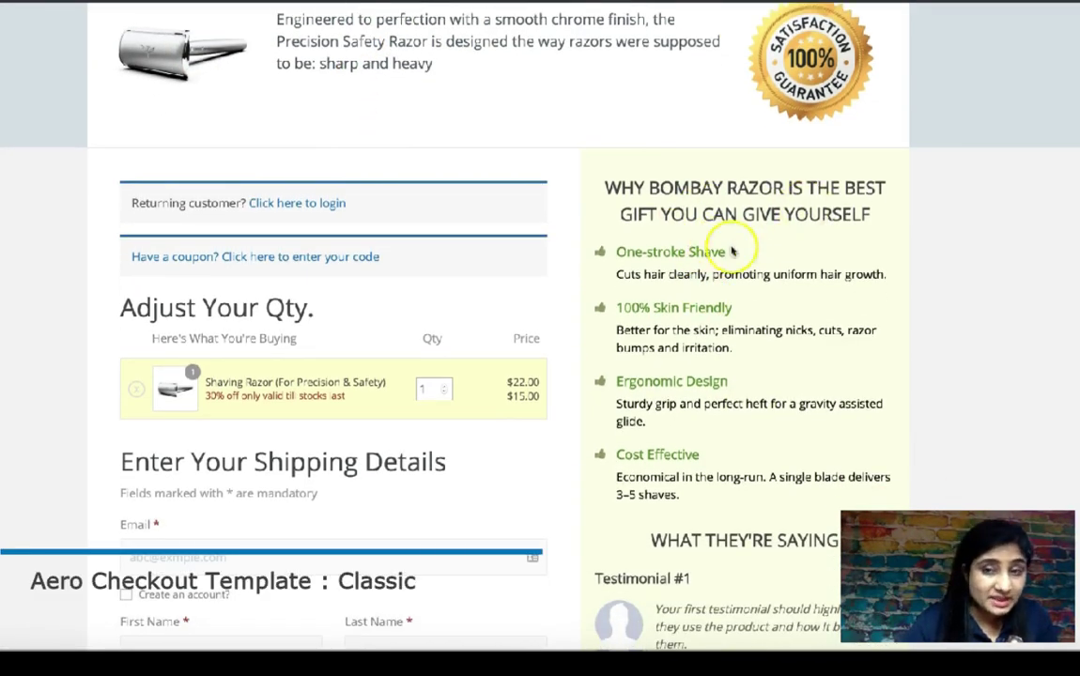
scroll(752, 266, "down", 1)
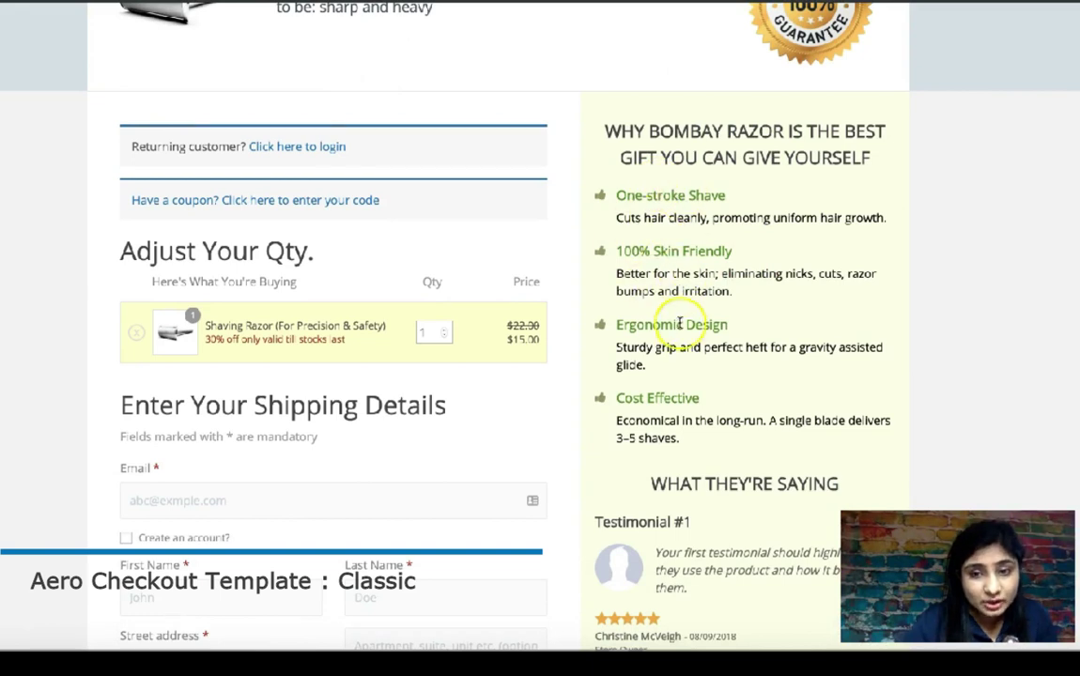
scroll(678, 337, "down", 1)
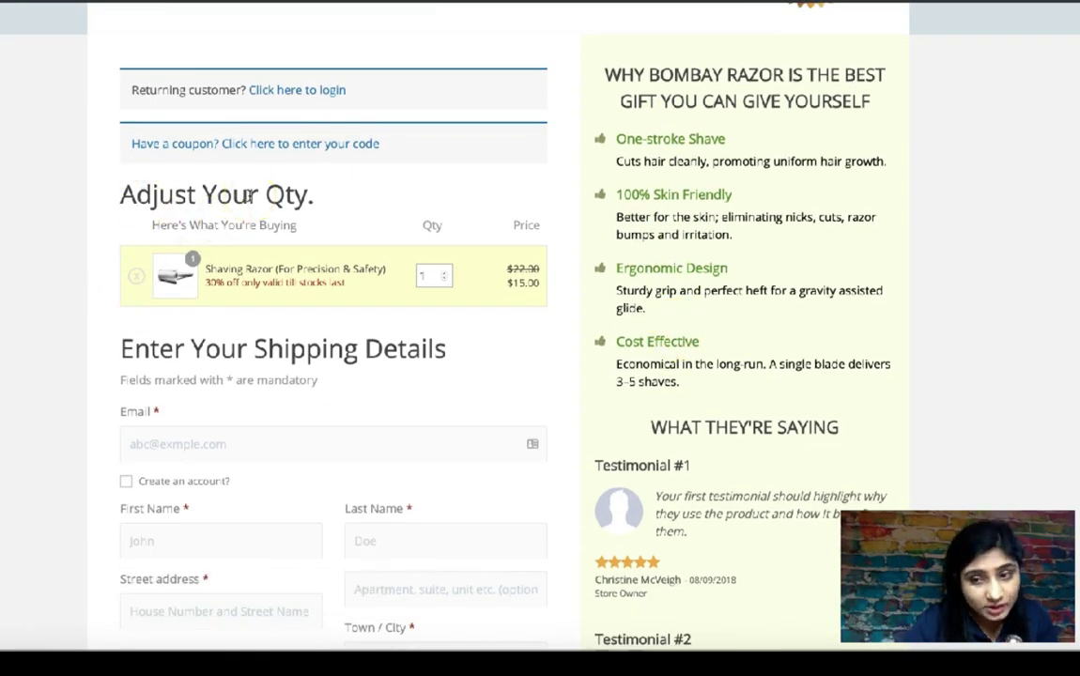
left_click(447, 274)
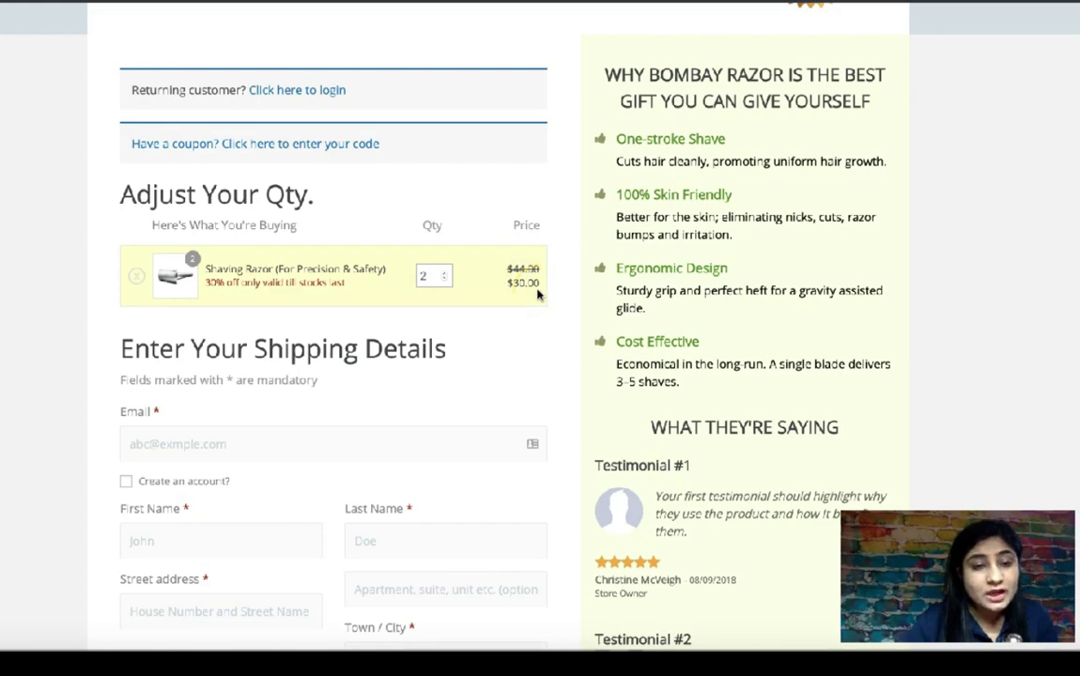
Add the Post Shave Balm (Shine & Smooth) offer at 50% discount to the order in the payment section.
scroll(537, 295, "down", 3)
scroll(537, 295, "down", 5)
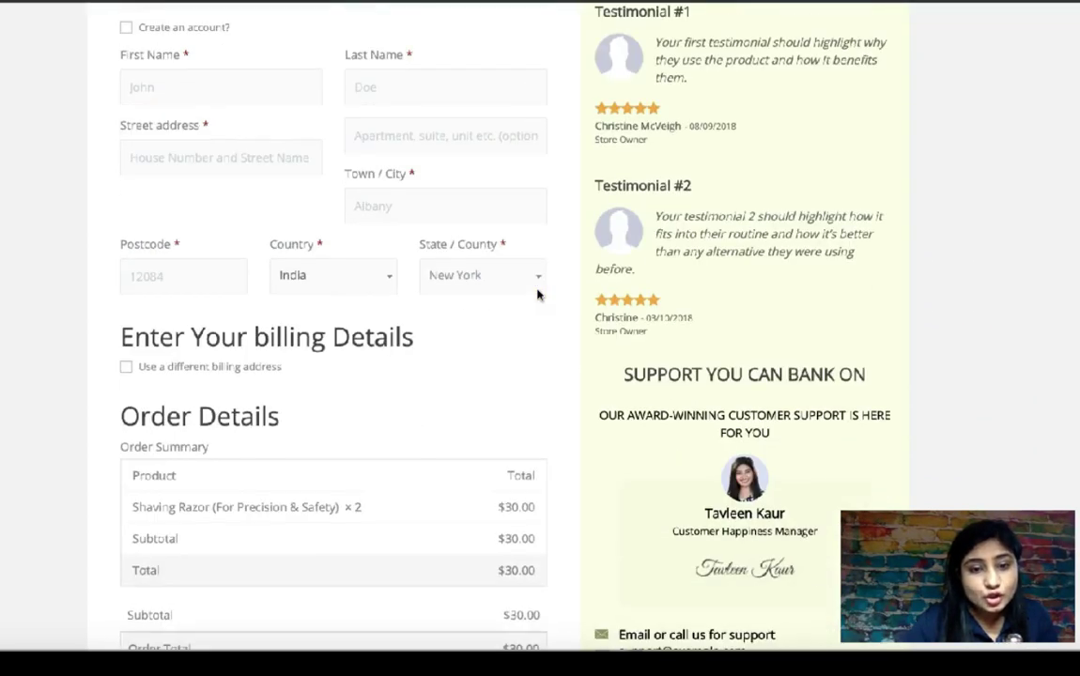
scroll(537, 294, "down", 3)
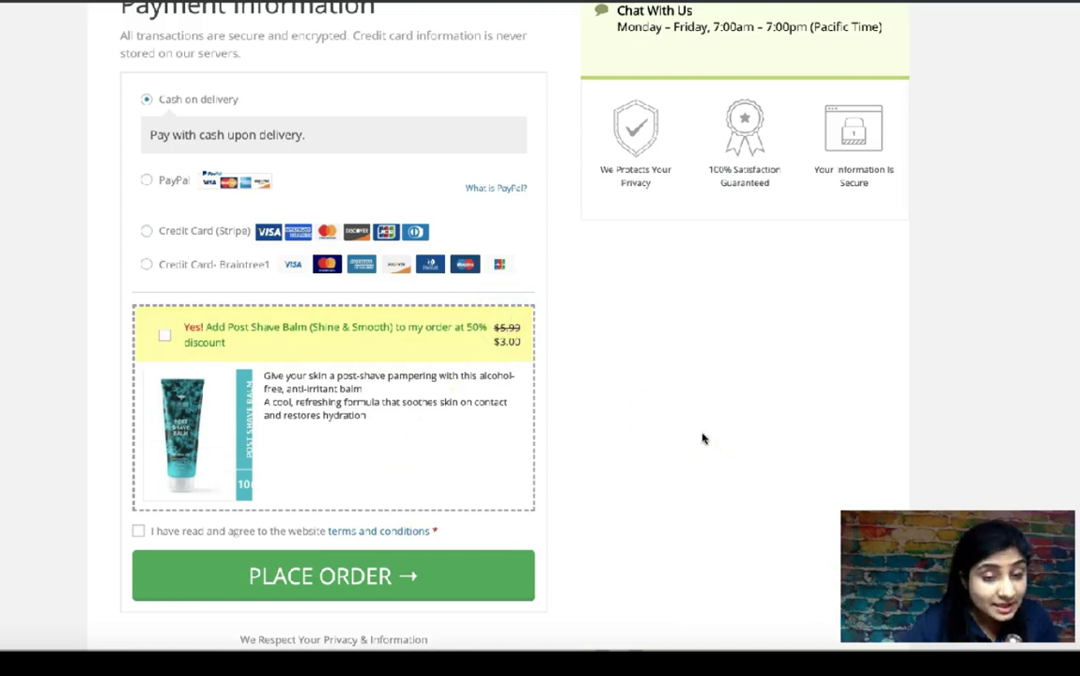
left_click(484, 444)
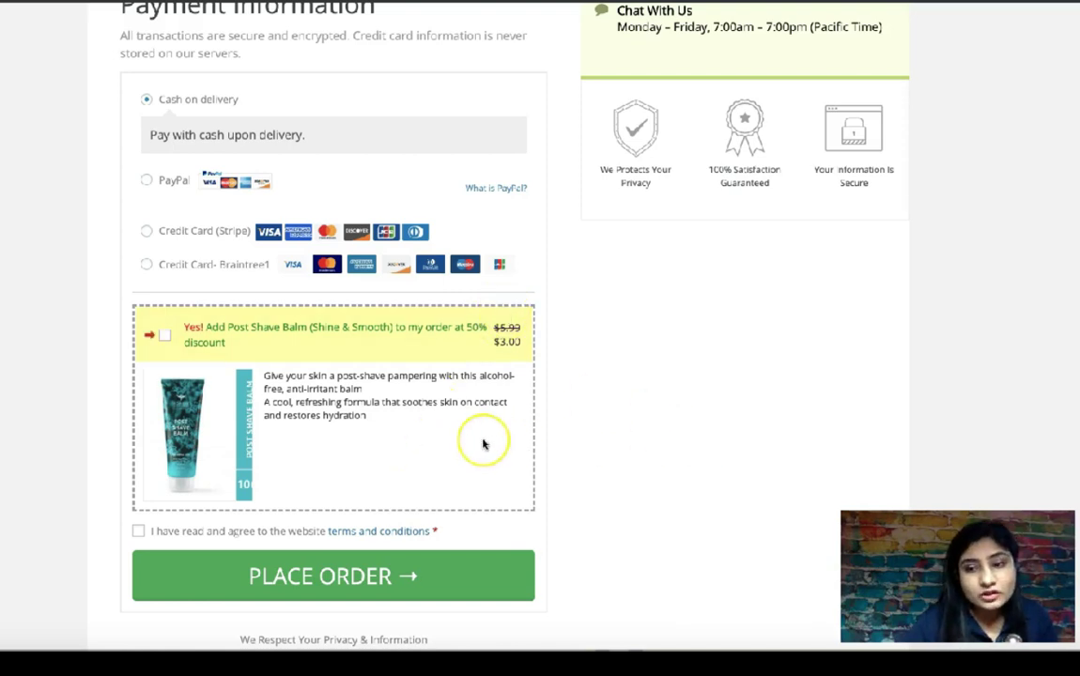
left_click(431, 401)
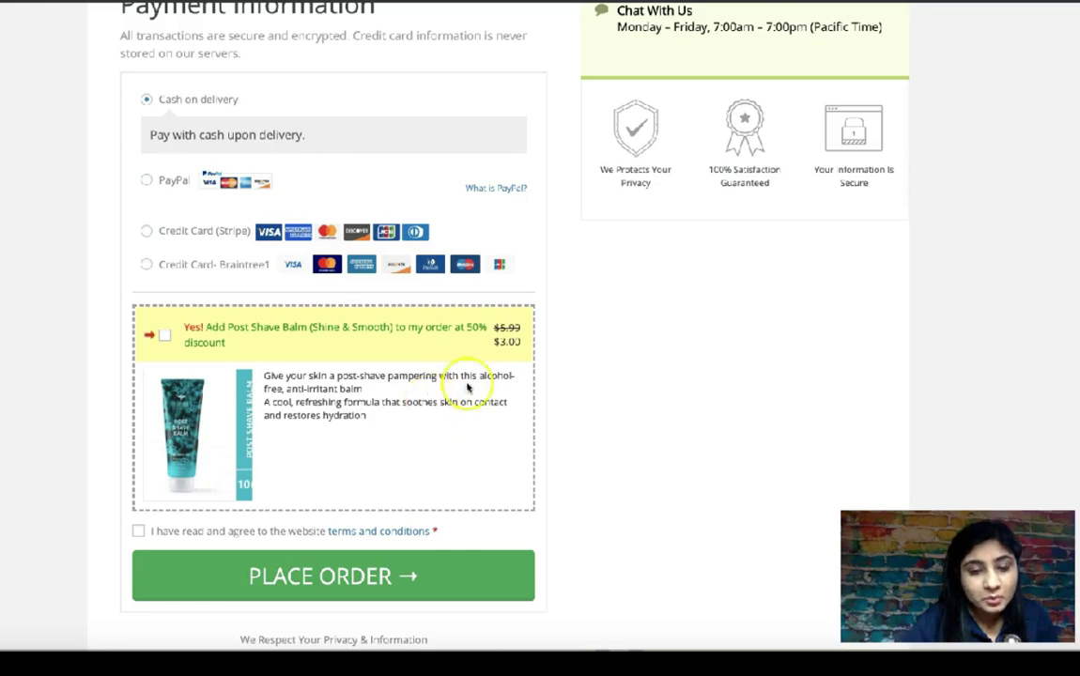
scroll(609, 372, "up", 10)
scroll(609, 374, "down", 7)
left_click(470, 429)
left_click(147, 357)
left_click(164, 344)
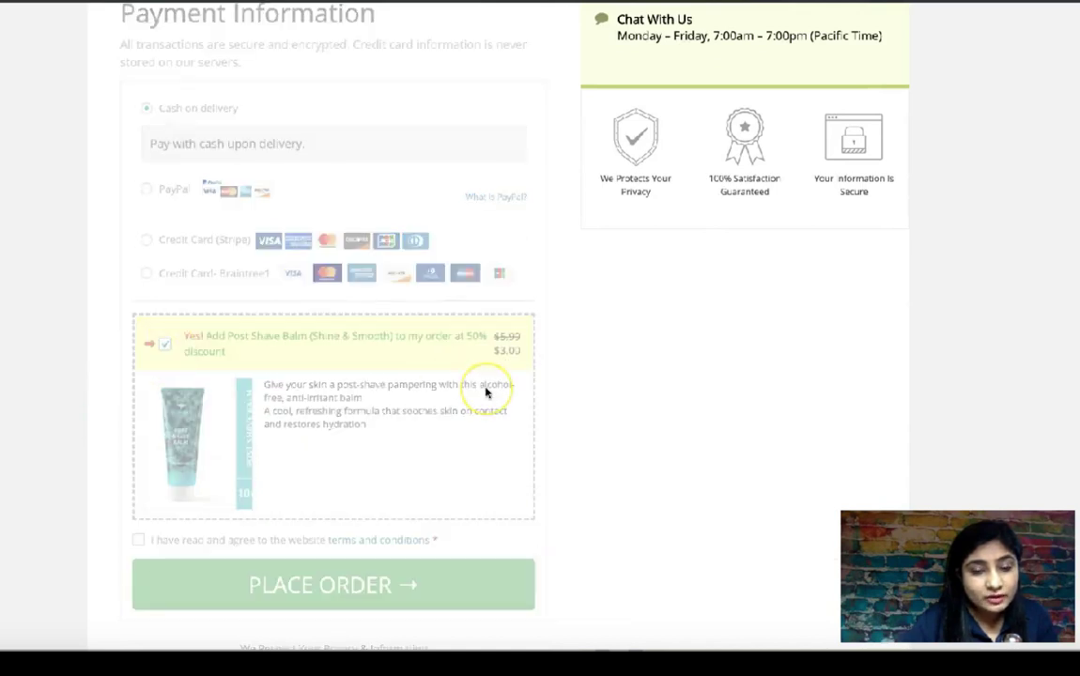
Check the order summary for the Post Shave Balm item and the order total.
scroll(557, 366, "up", 2)
scroll(557, 366, "up", 4)
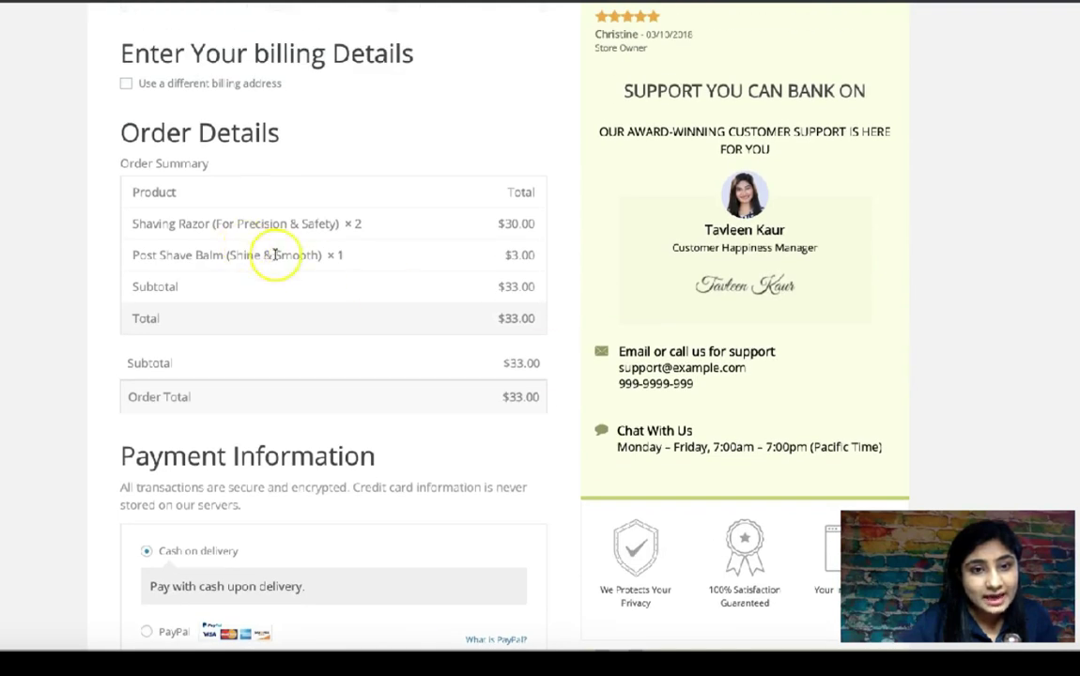
triple_click(273, 254)
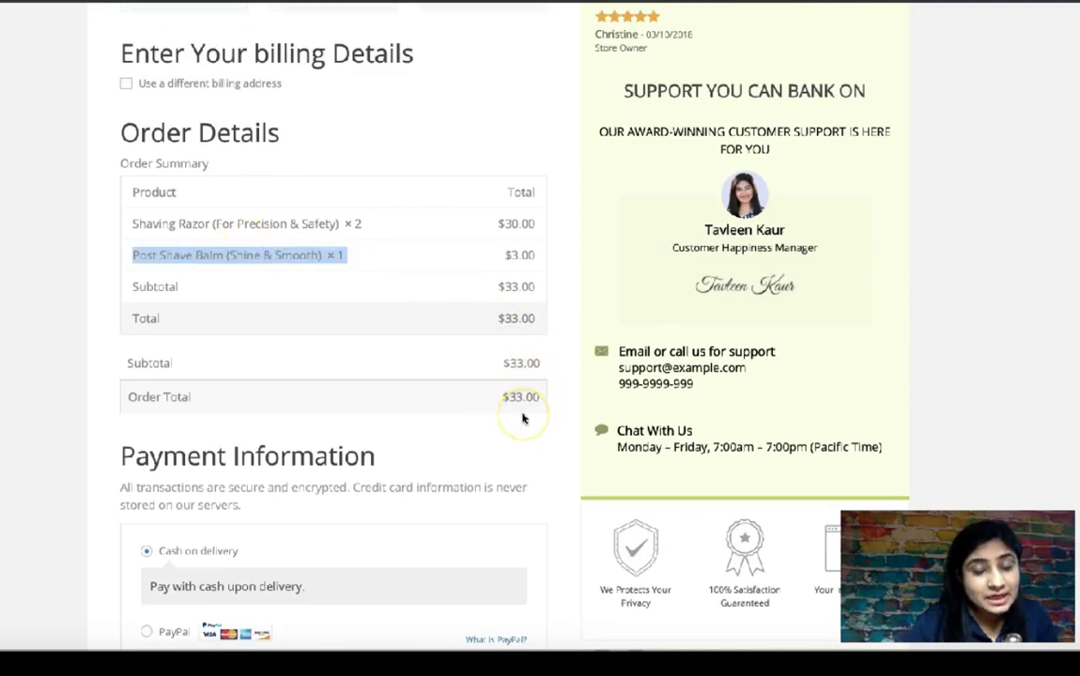
scroll(523, 419, "up", 8)
scroll(523, 419, "up", 4)
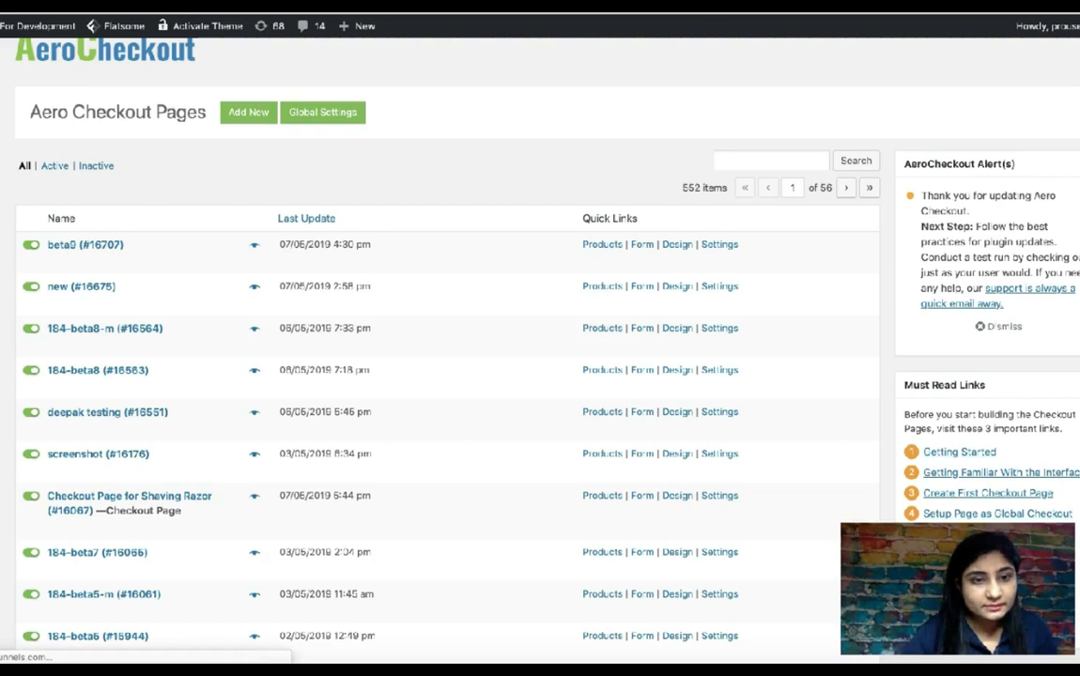
left_click(105, 370)
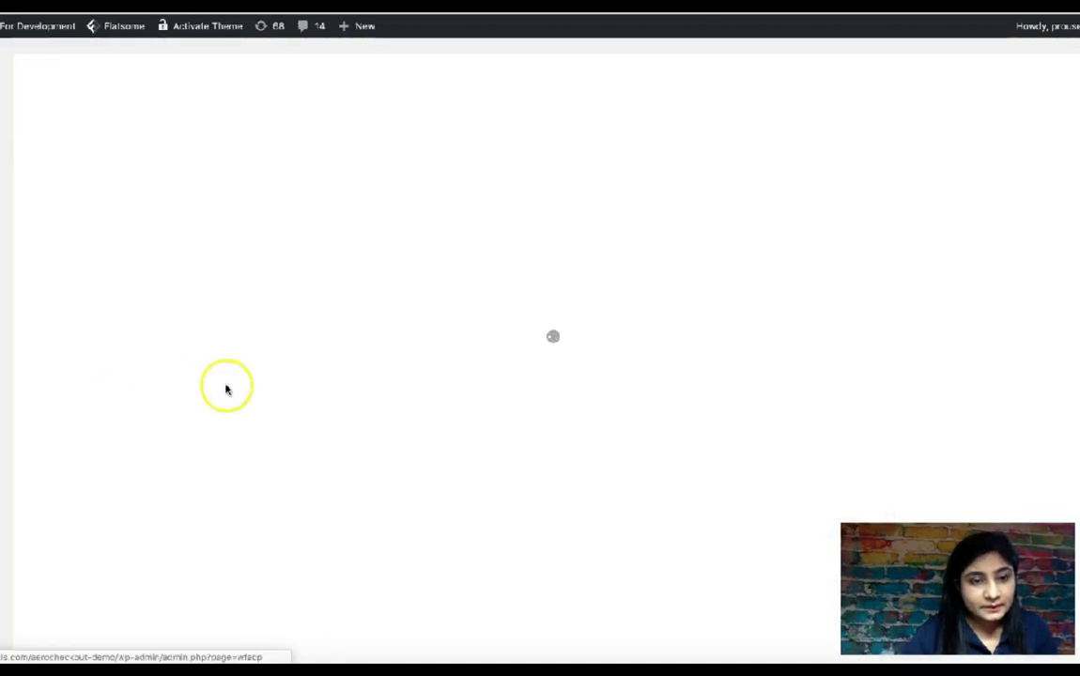
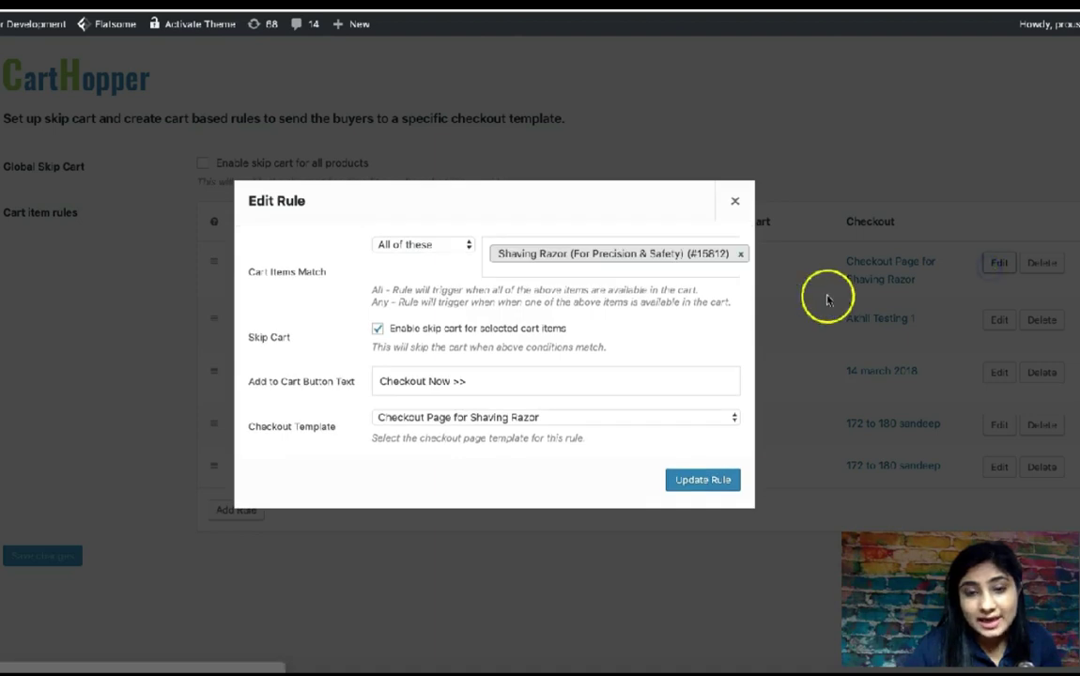
Close the existing rule and start a new cart rule matching all of these items, with Shaving Razor (For Precision & Safety) as the product.
left_click(734, 207)
scroll(186, 402, "down", 1)
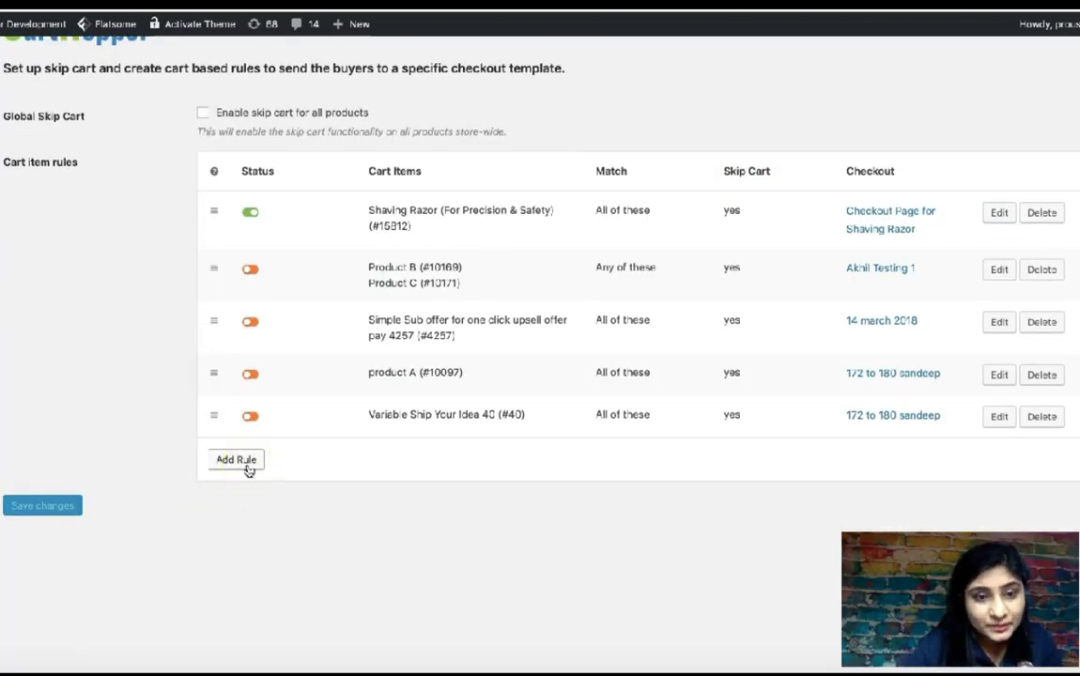
left_click(237, 461)
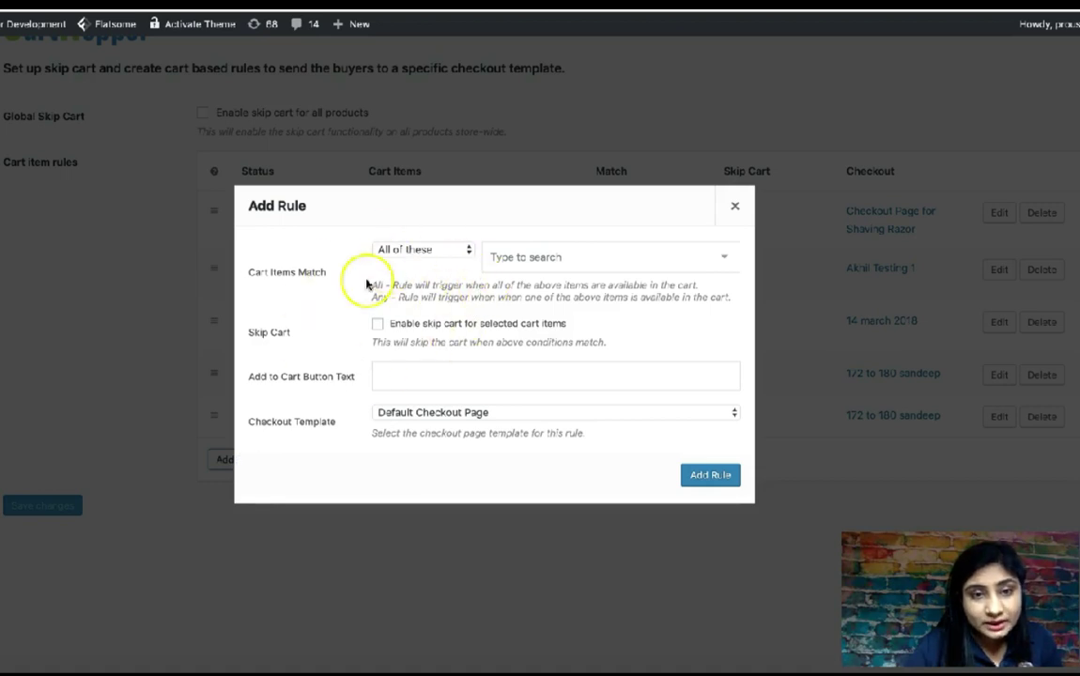
scroll(334, 275, "up", 1)
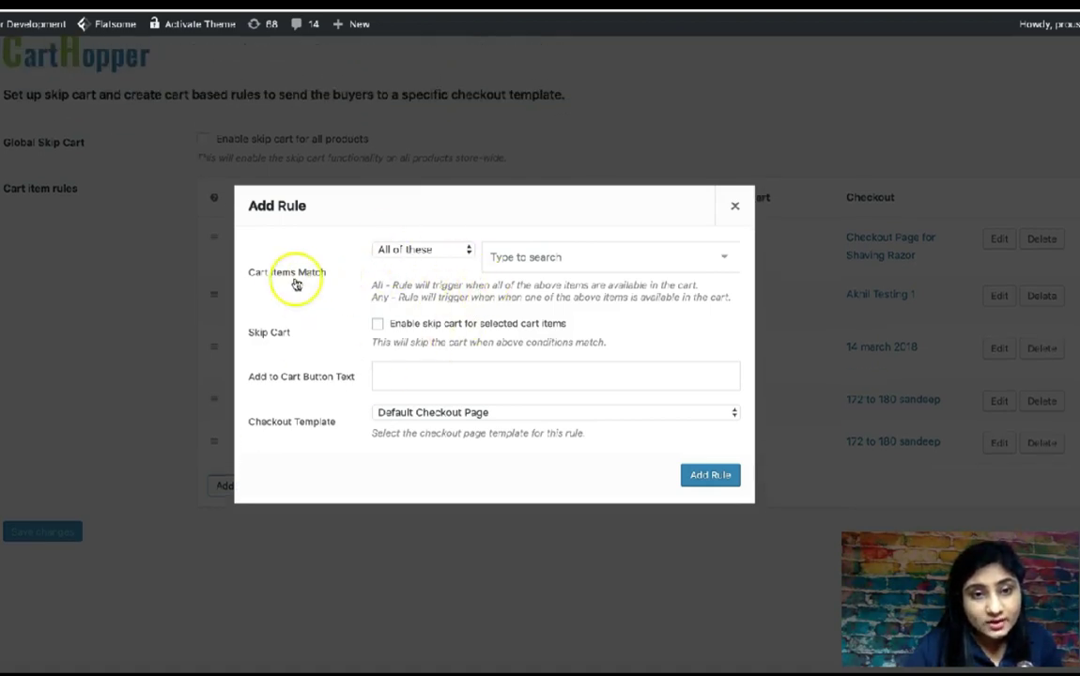
left_click(401, 261)
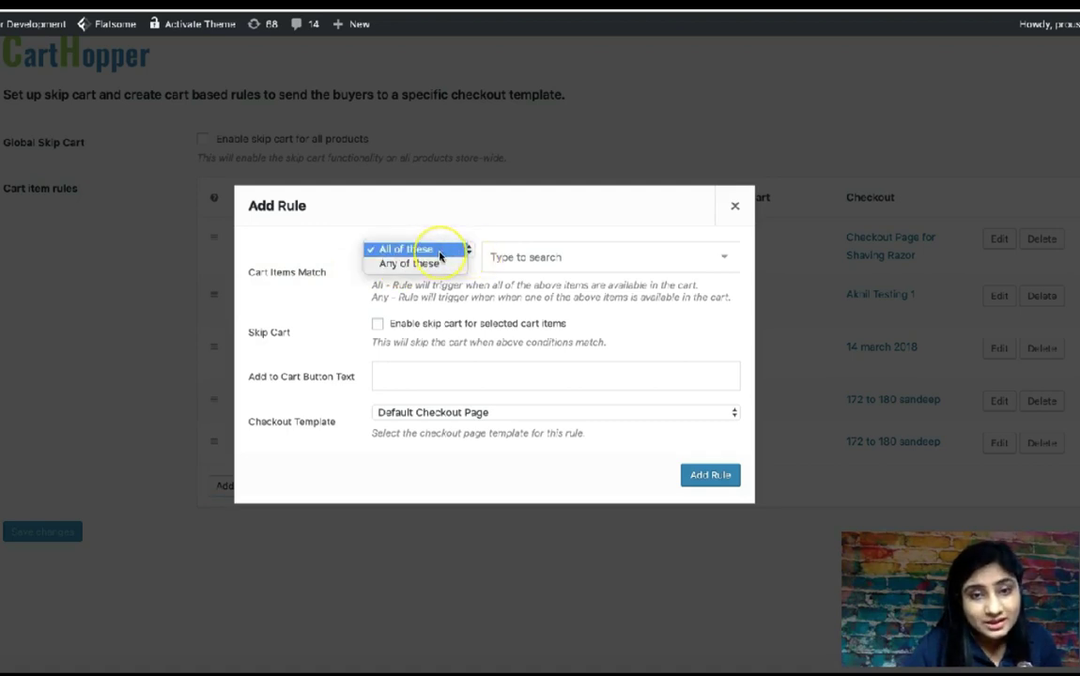
left_click(414, 249)
left_click(516, 257)
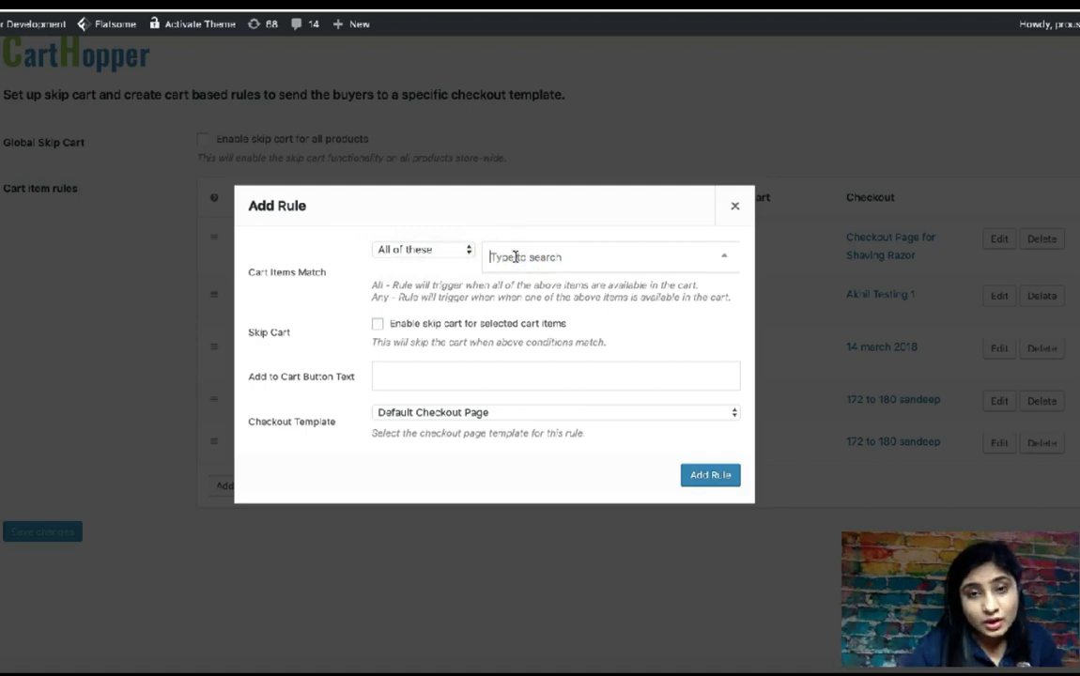
left_click(434, 249)
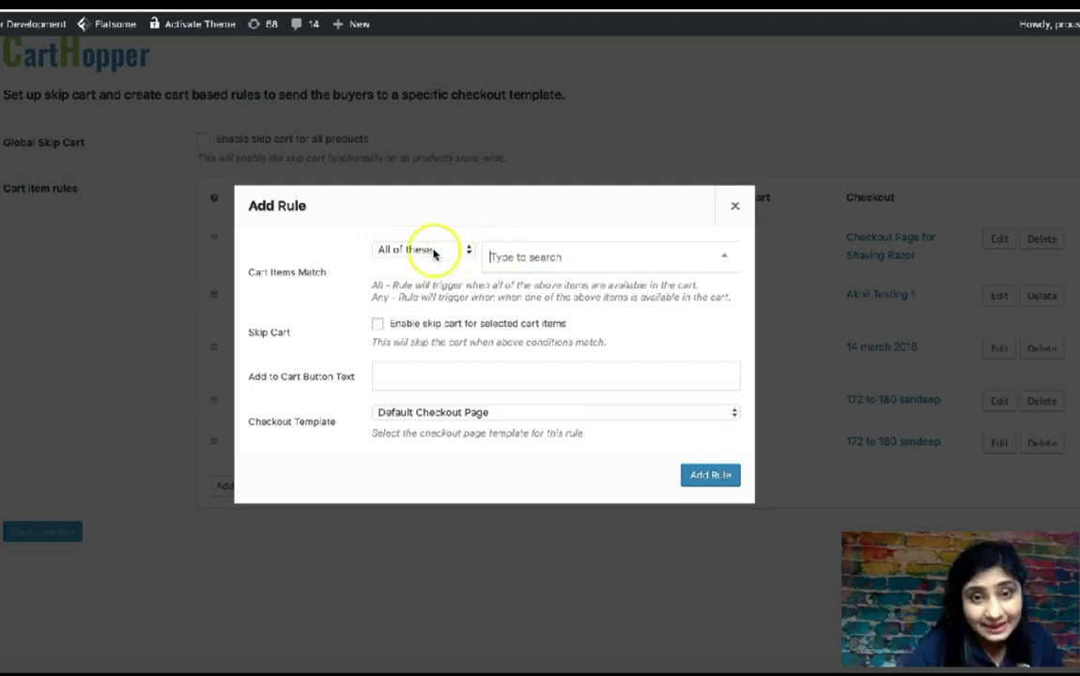
left_click(446, 248)
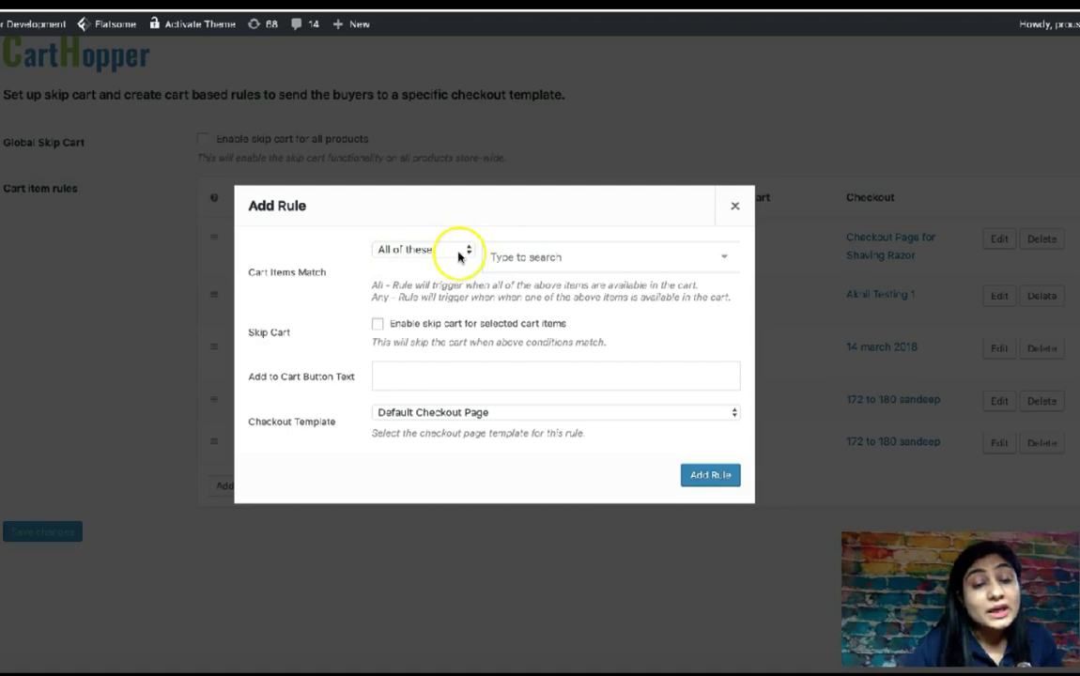
left_click(535, 255)
type("shav")
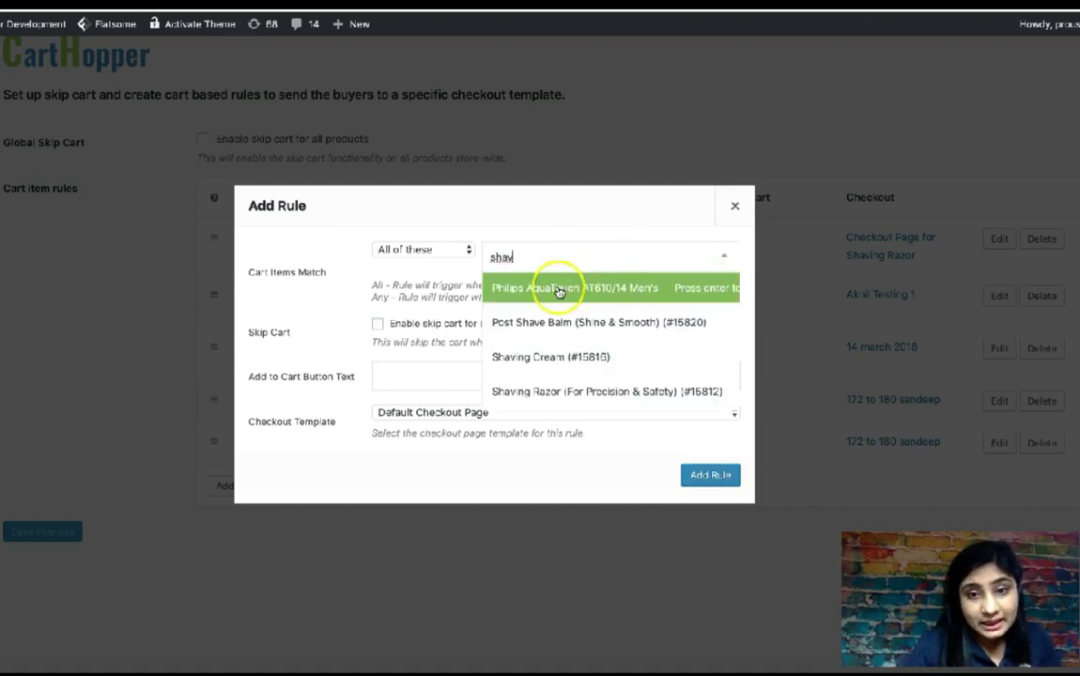
left_click(545, 389)
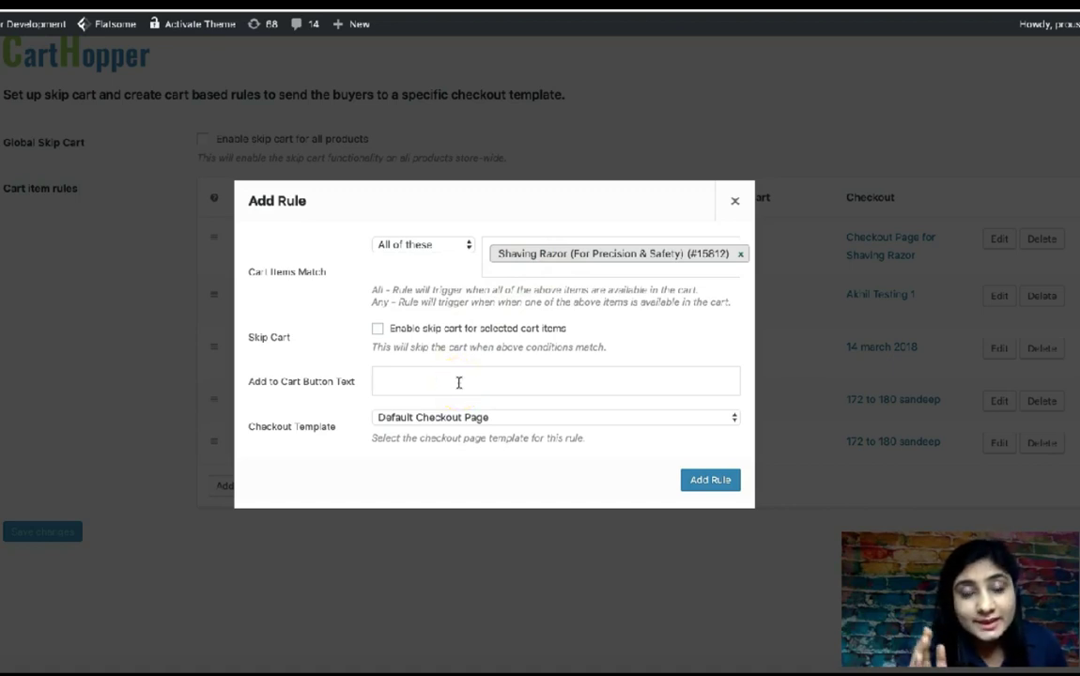
Set the rule's add-to-cart text to Buy Now and its template to Checkout Page for Shaving Razor, but discard the rule.
type("Buy Now")
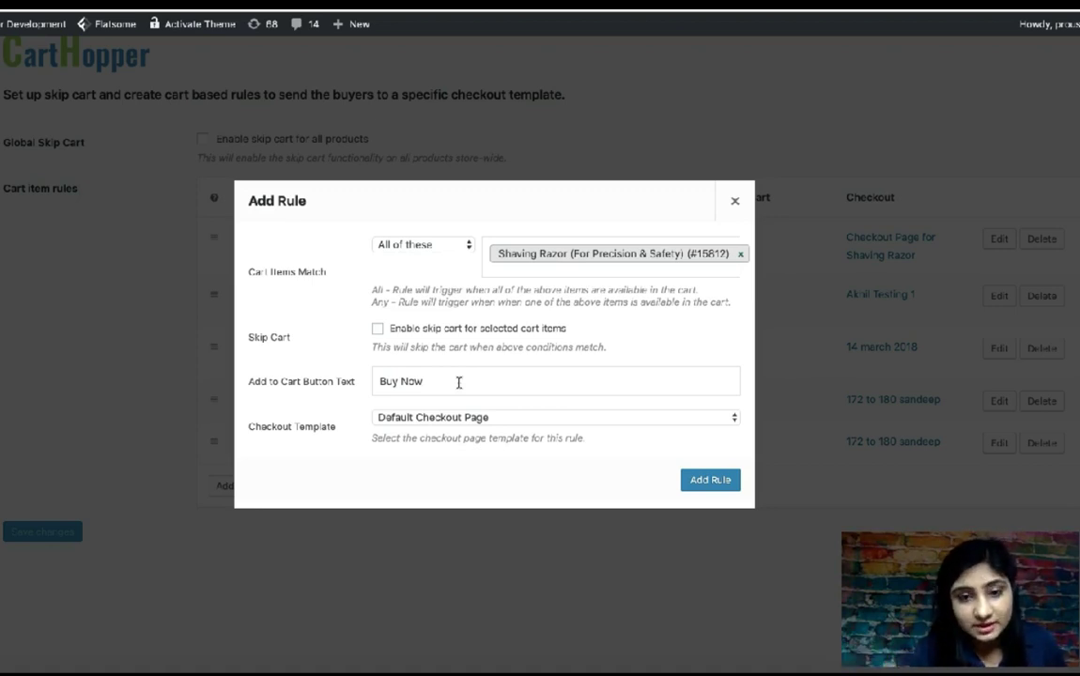
left_click(436, 420)
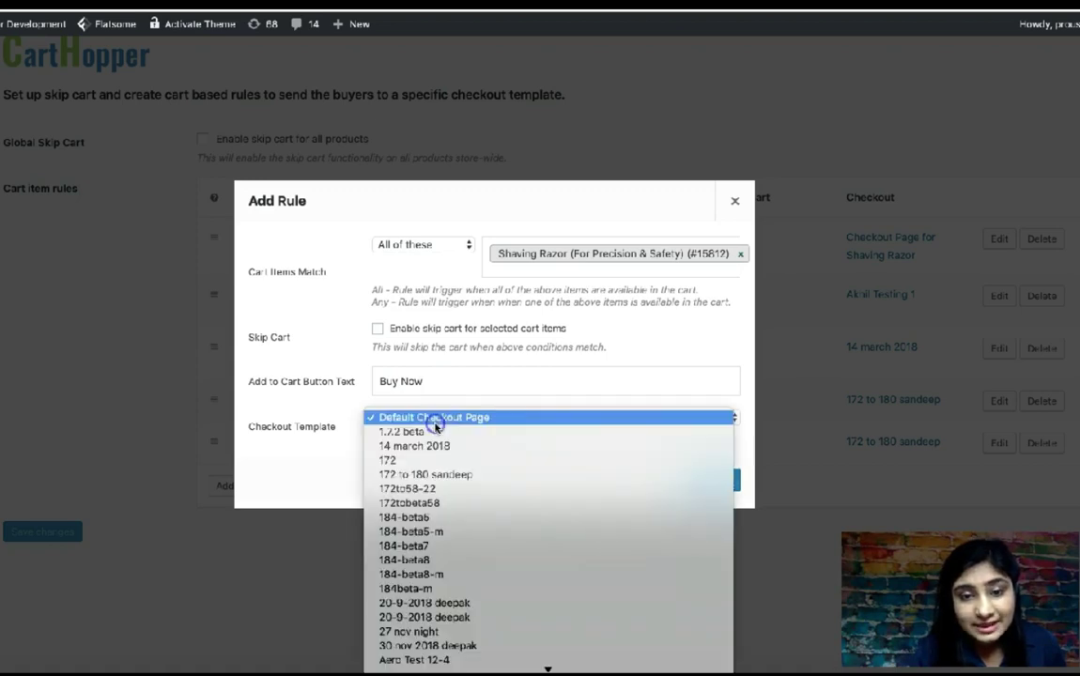
scroll(451, 485, "down", 20)
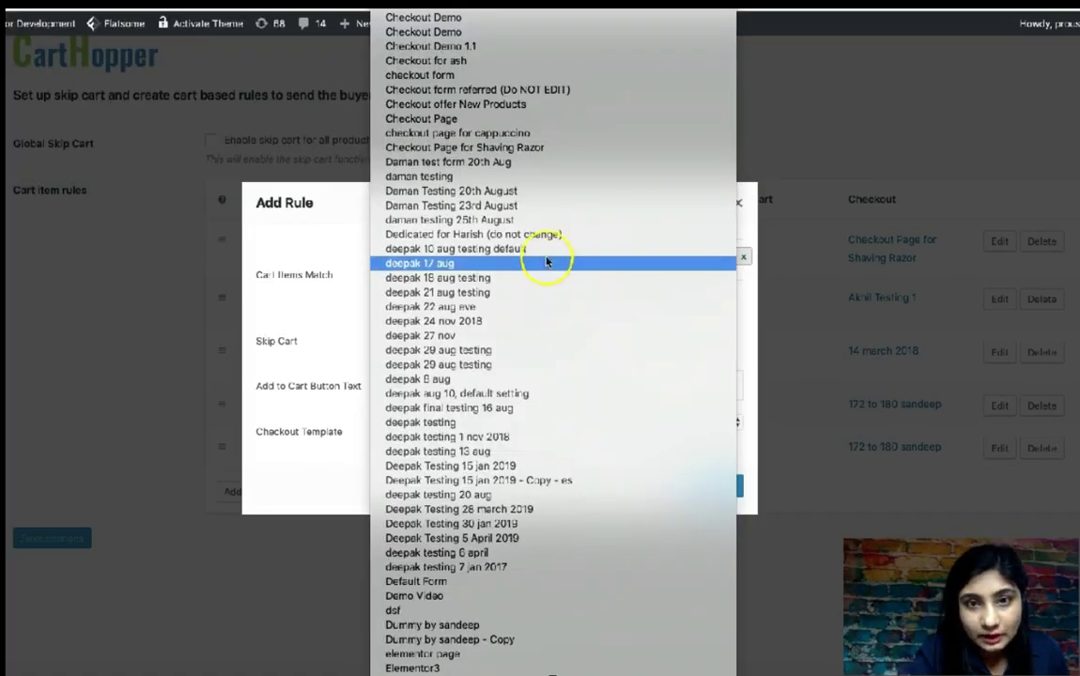
left_click(507, 147)
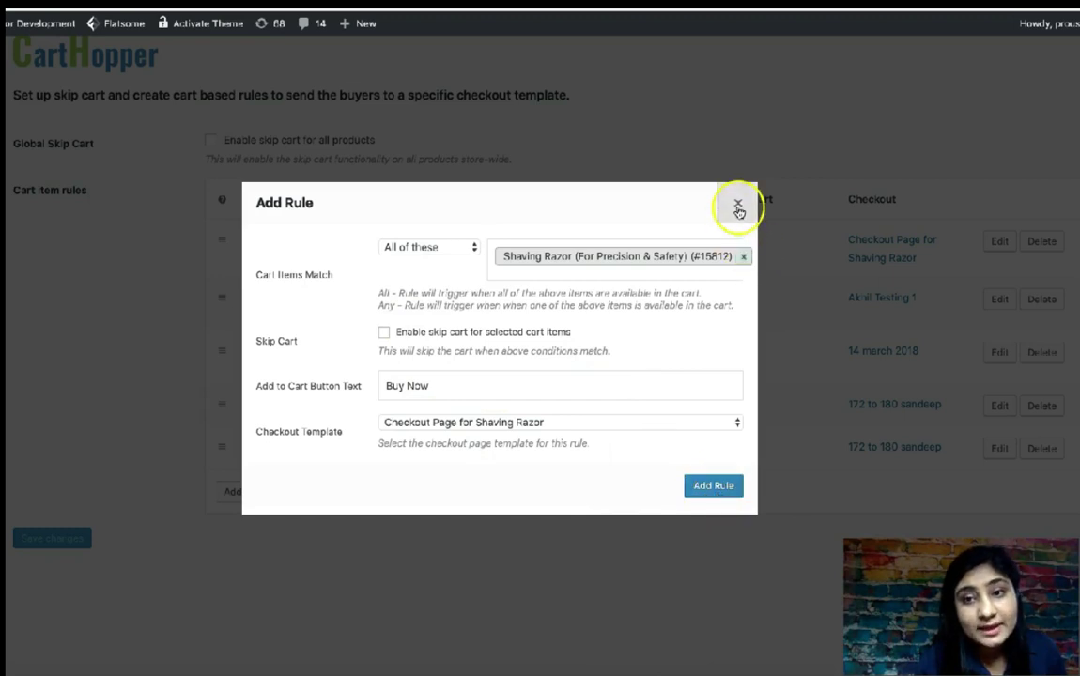
left_click(738, 206)
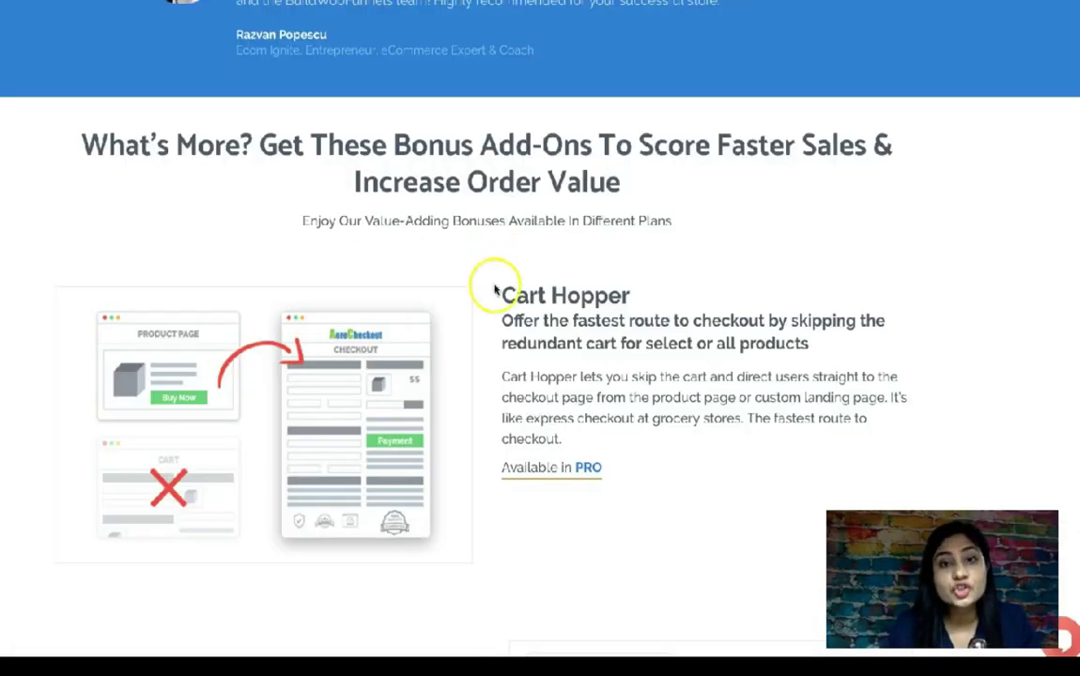
Look through the sales page's mobile checkout and Cart Hopper add-on sections.
scroll(495, 291, "up", 10)
scroll(494, 291, "down", 4)
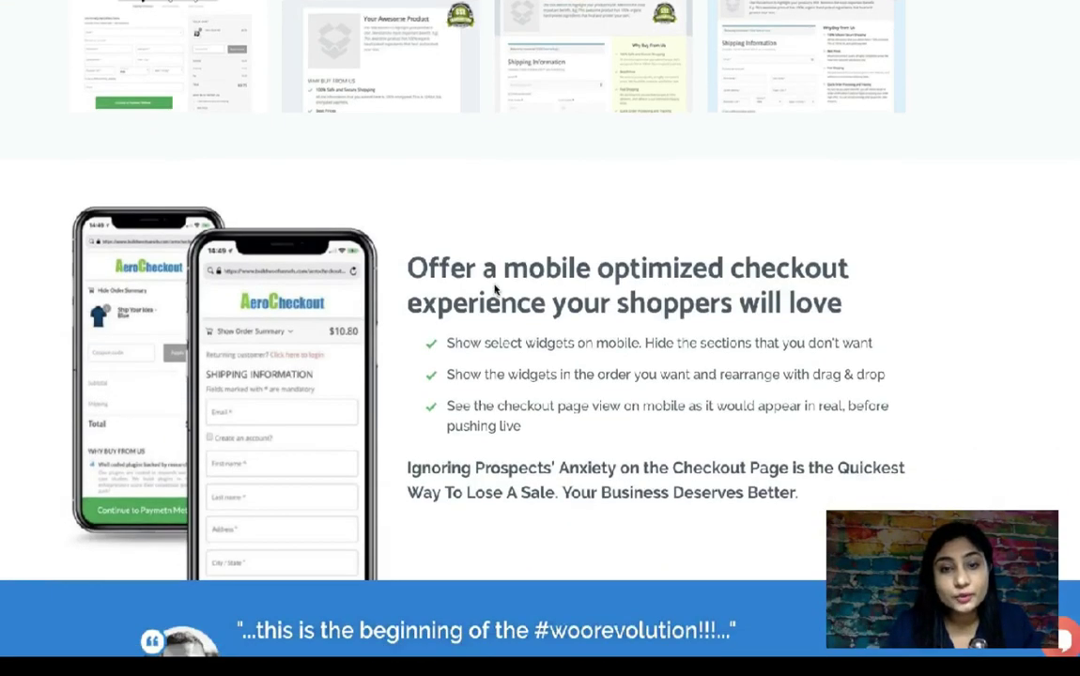
scroll(495, 290, "down", 5)
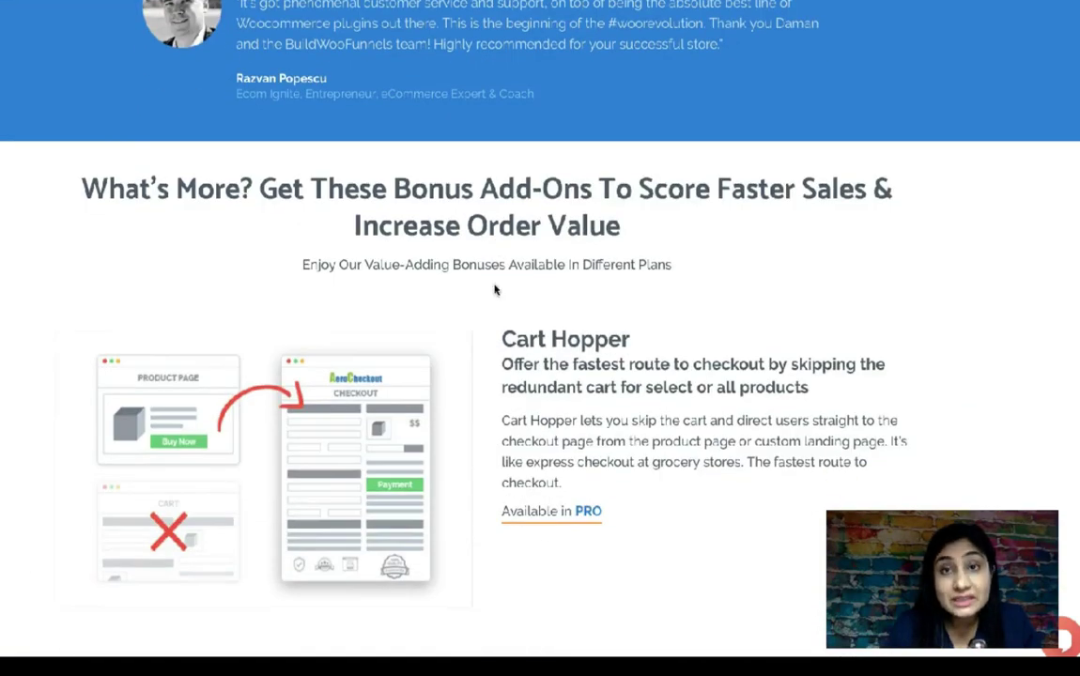
Review the sales page's Shortcodes and Order Bump add-ons, feature overview and pricing plans, returning to the bonus add-ons section.
scroll(495, 290, "down", 1)
scroll(544, 429, "down", 1)
scroll(550, 428, "down", 5)
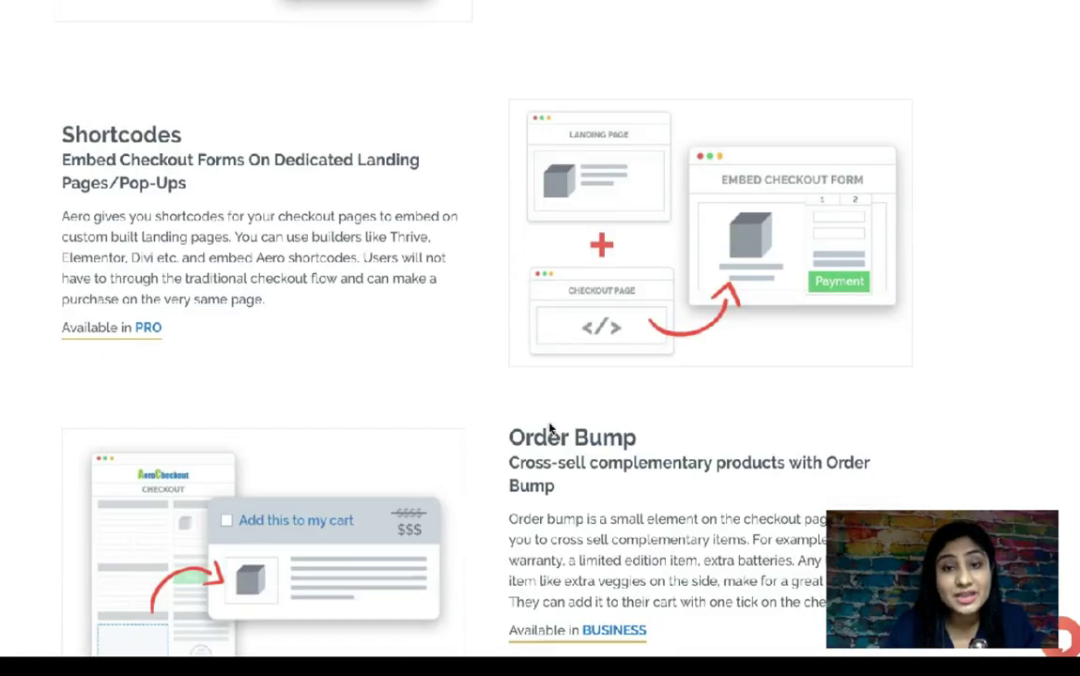
scroll(550, 428, "down", 5)
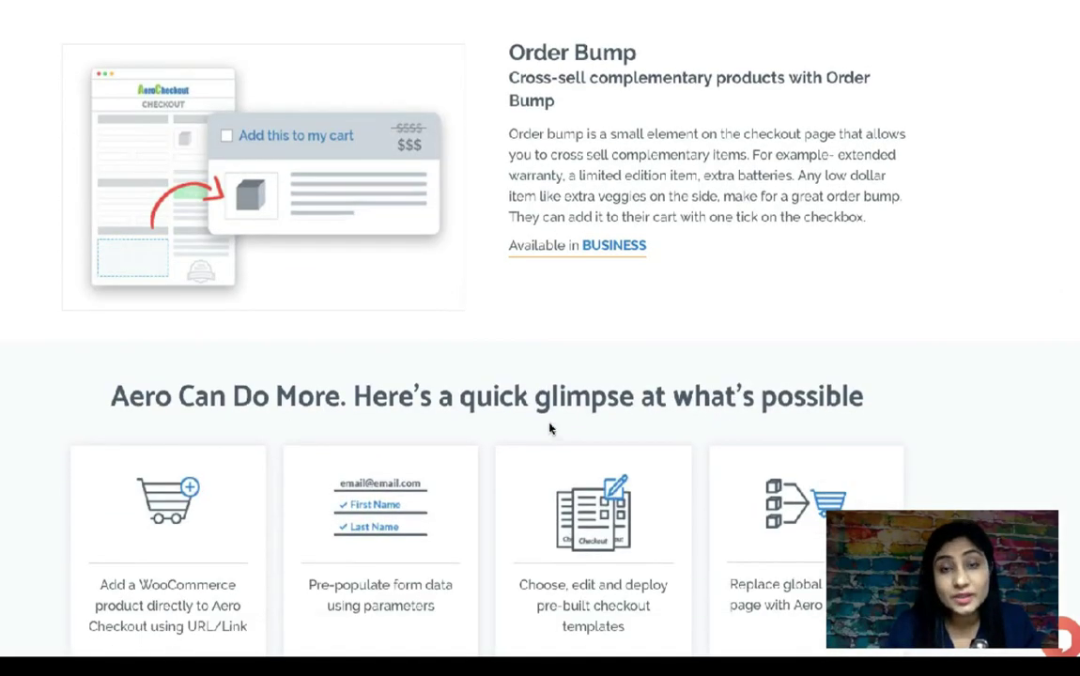
scroll(551, 428, "down", 5)
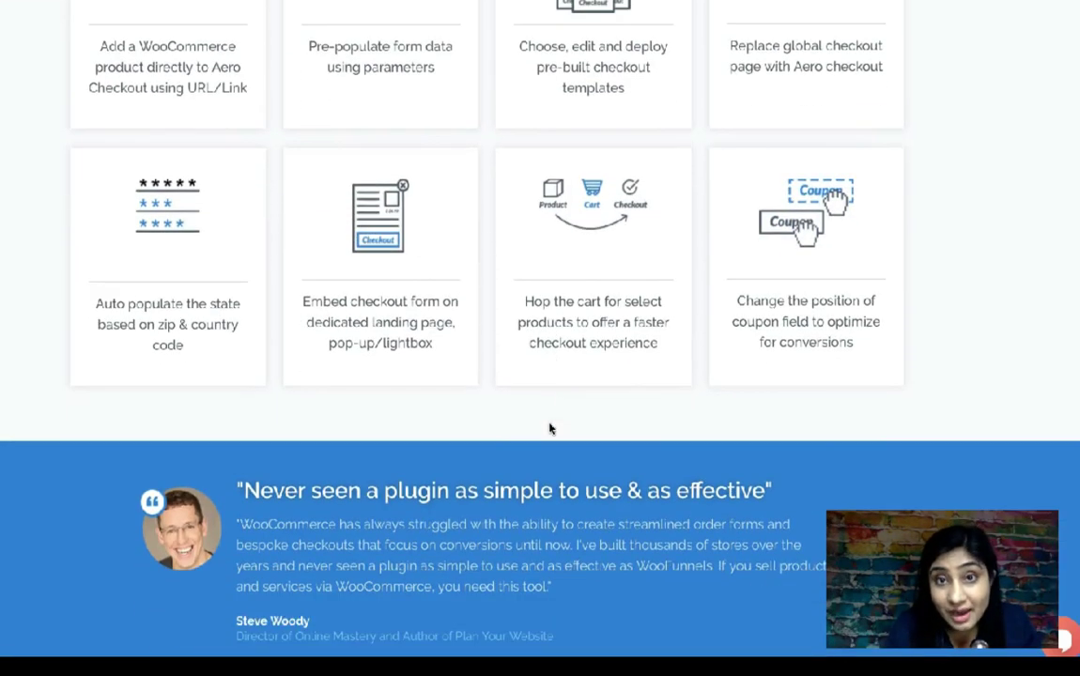
scroll(550, 428, "down", 3)
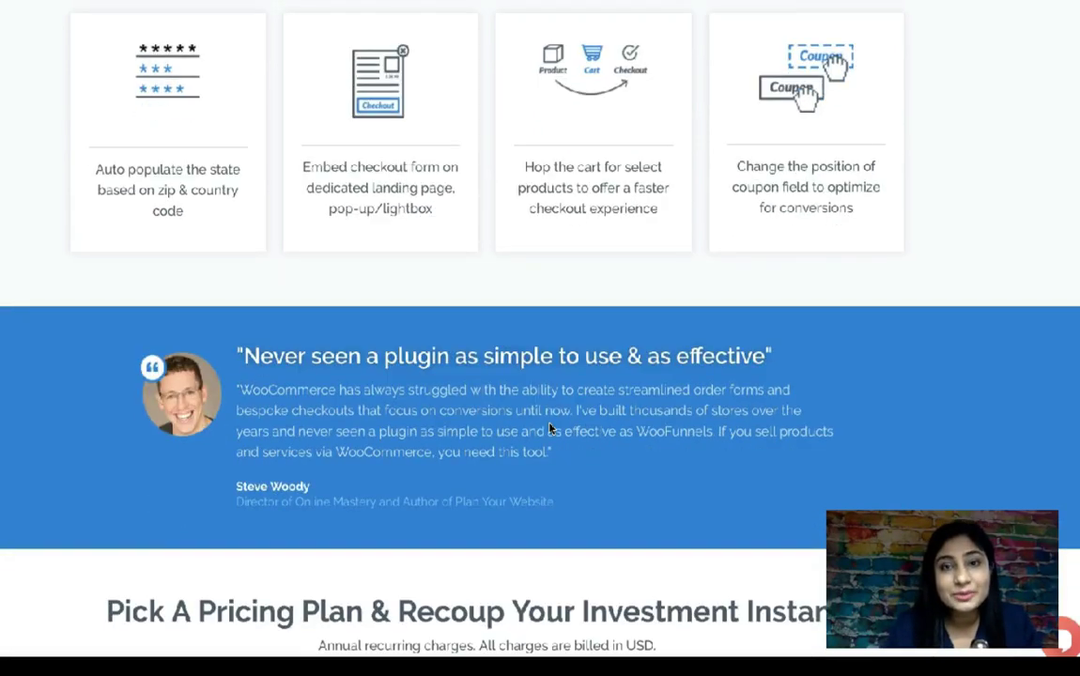
scroll(550, 428, "down", 5)
scroll(550, 428, "down", 5)
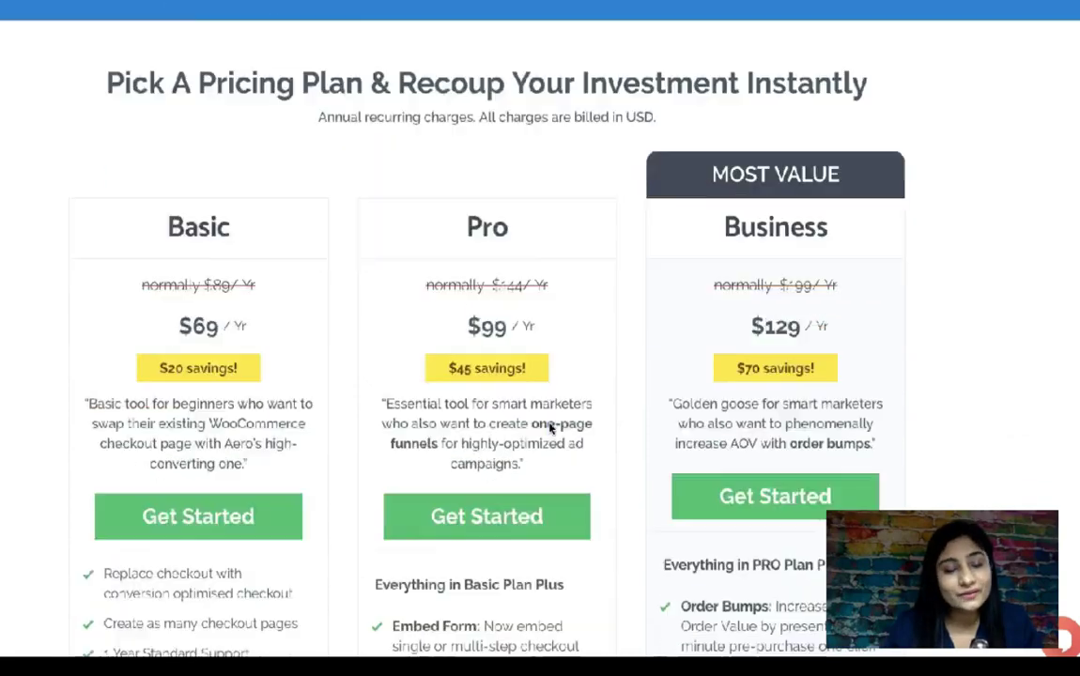
scroll(551, 428, "up", 20)
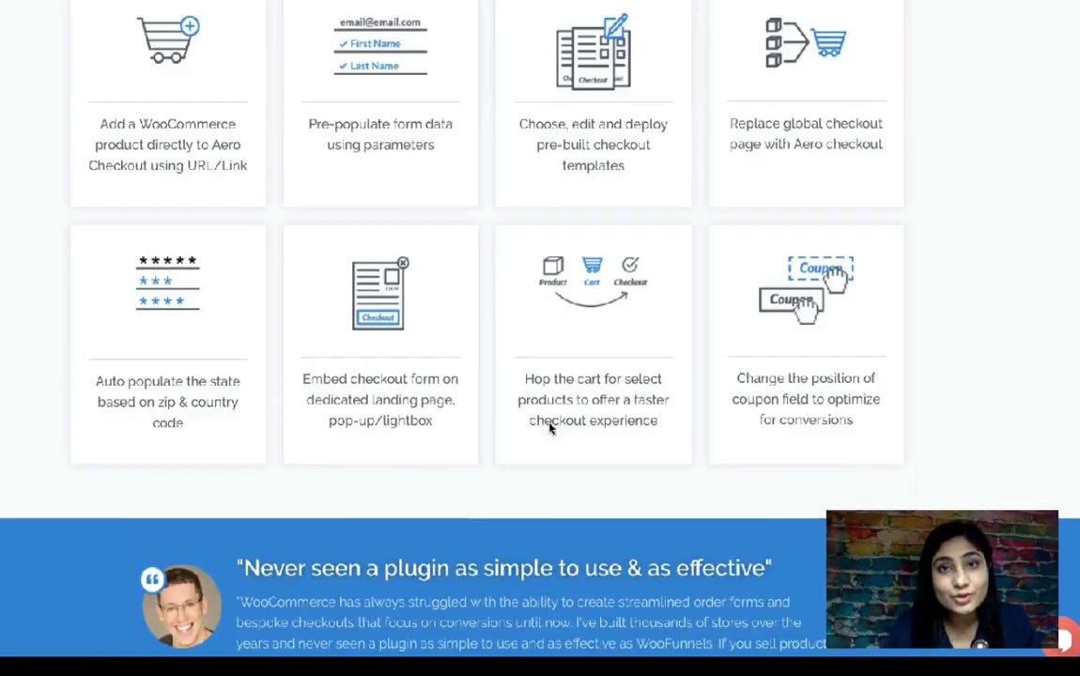
scroll(550, 429, "up", 2)
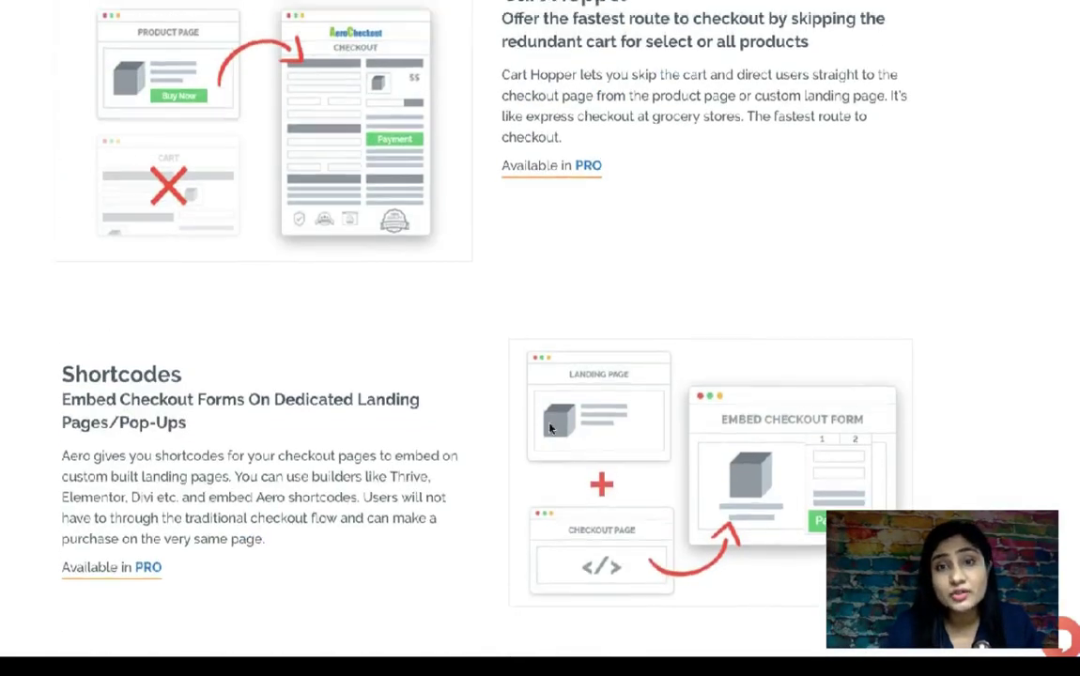